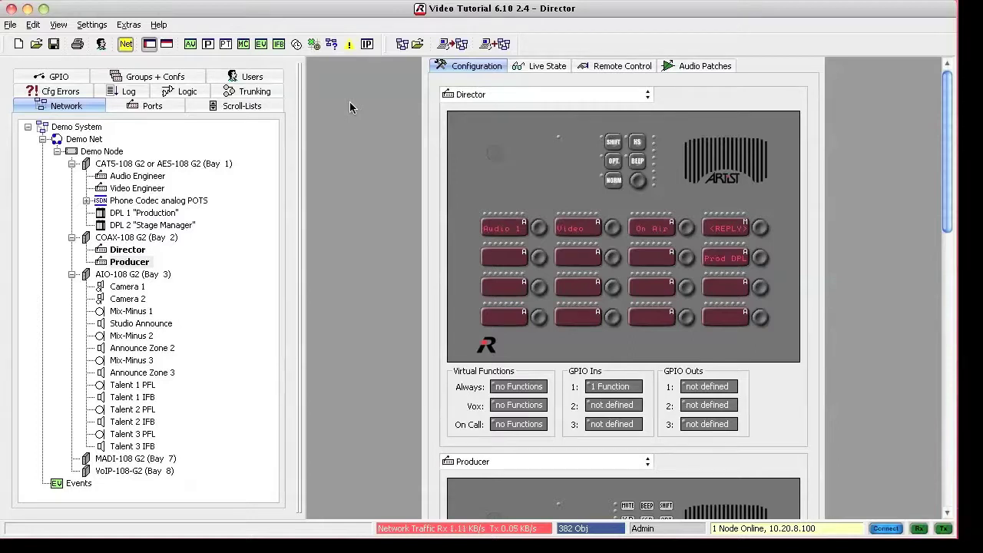
Open the IFB table and label the first three IFBs Kim, Bob and Paul.
click(280, 46)
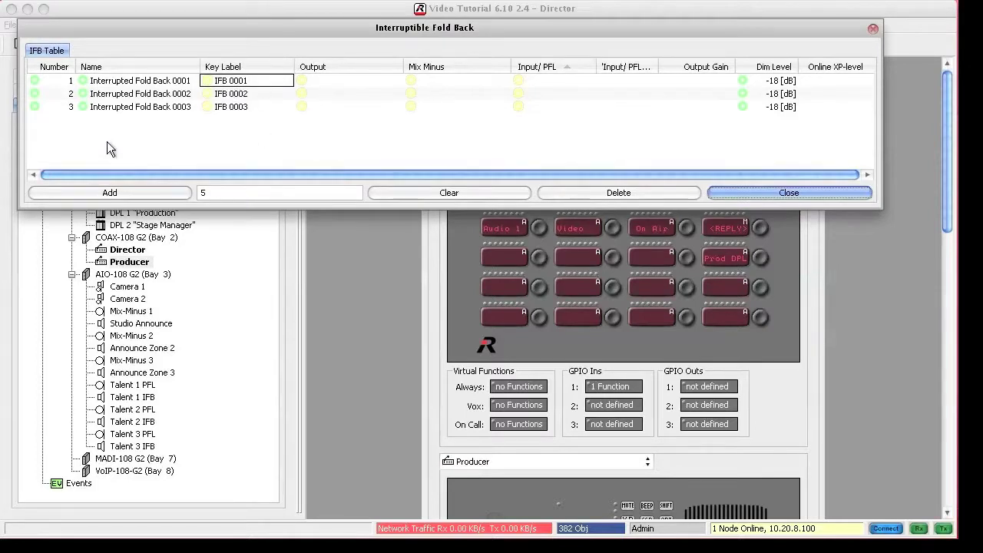
double_click(233, 80)
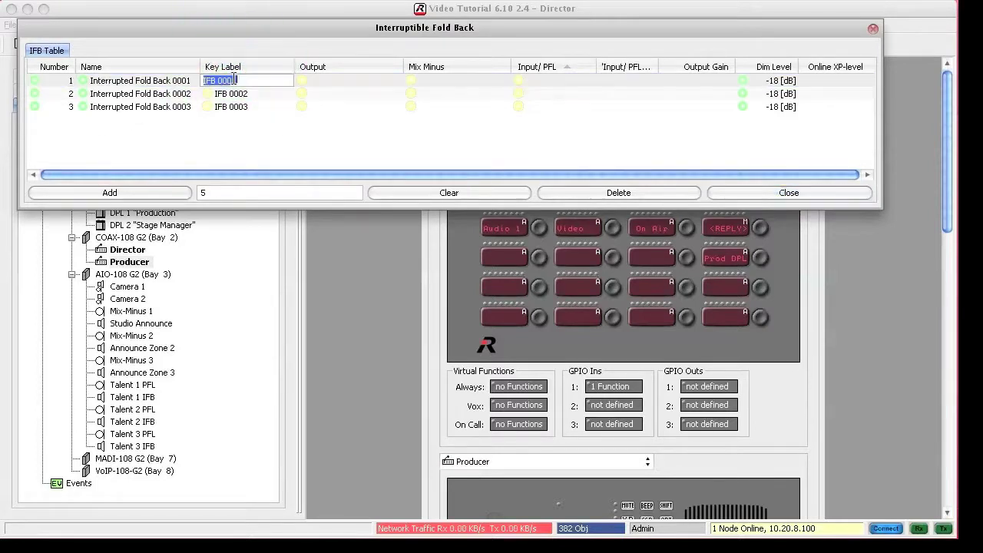
text(Kim)
key(Return)
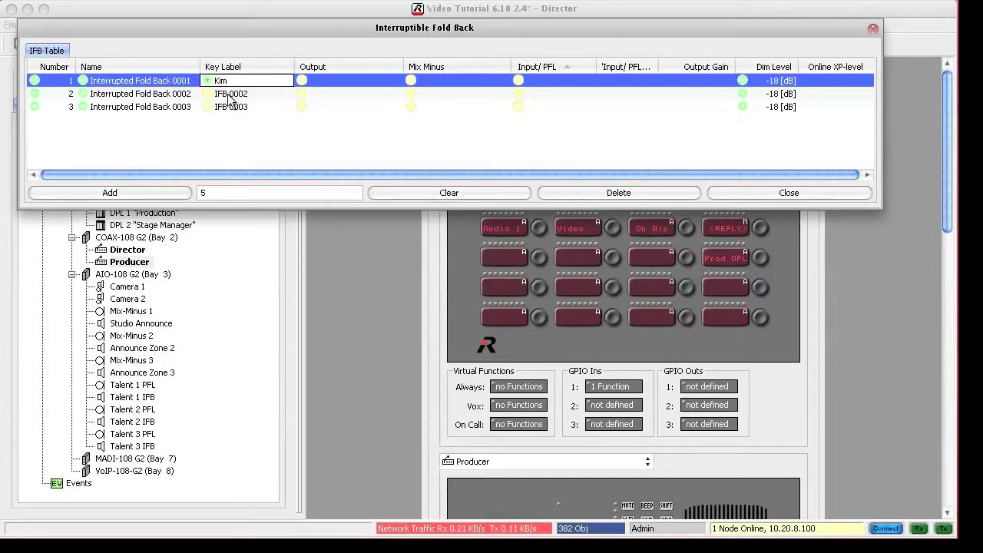
double_click(228, 93)
text(B)
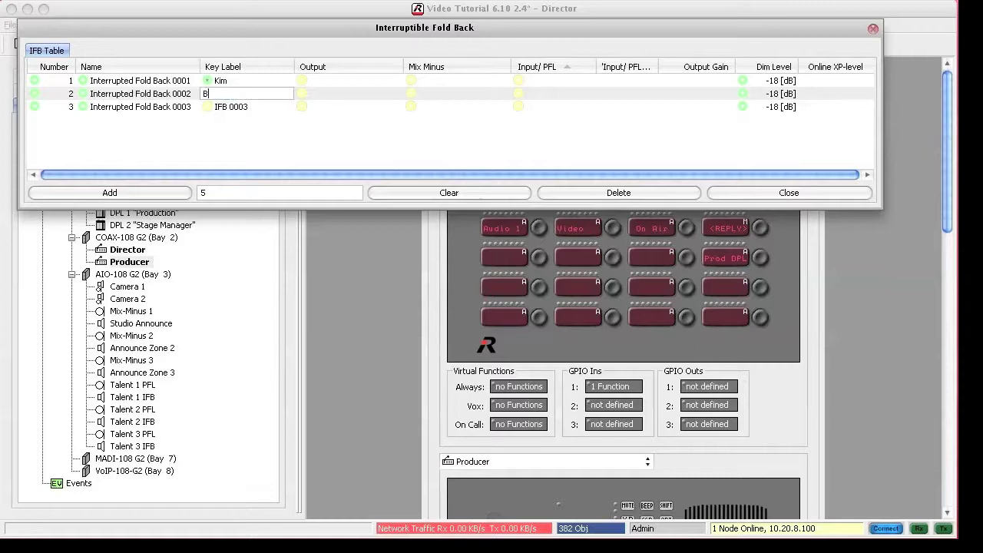
text(ob)
key(Return)
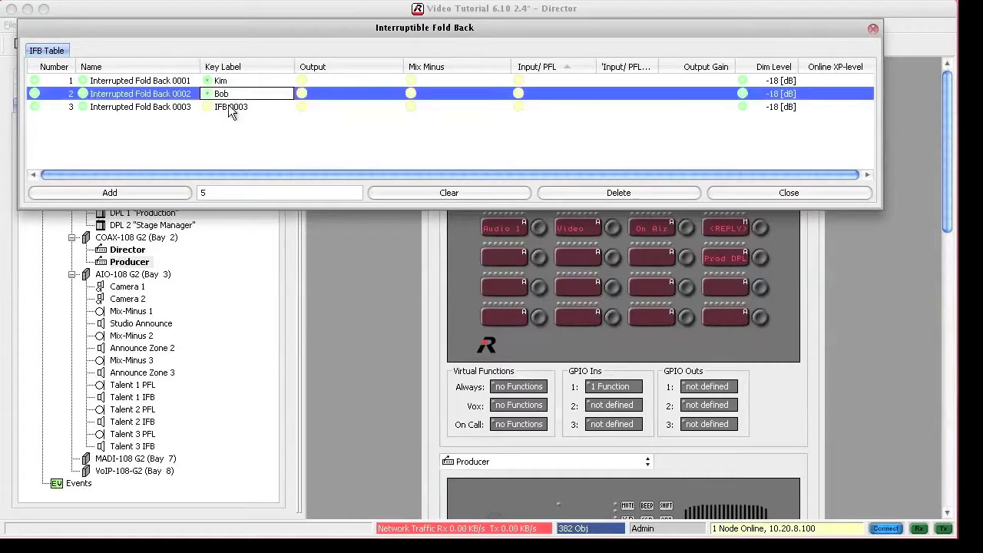
double_click(229, 107)
text(P)
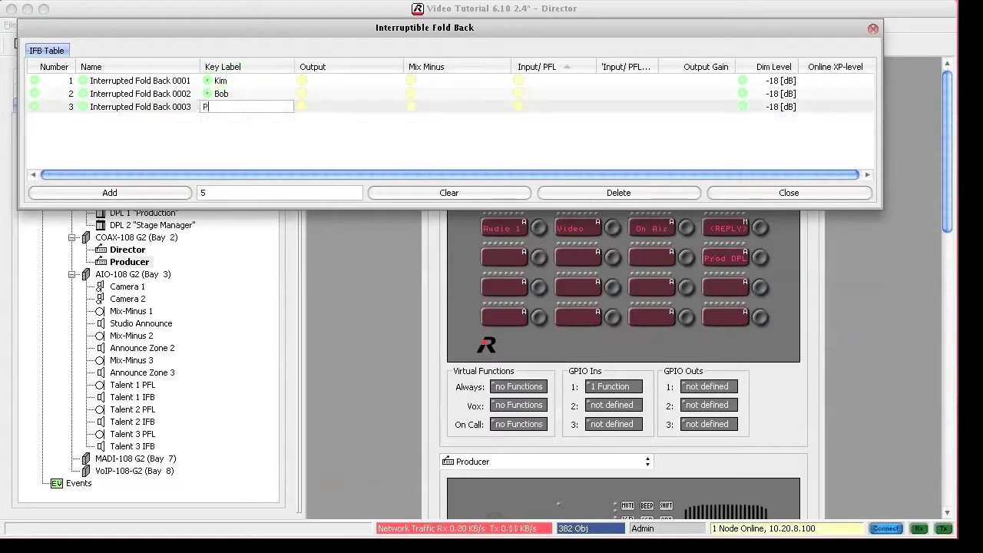
text(aul)
key(Return)
Add a new IFB entry and start typing its key label.
click(177, 193)
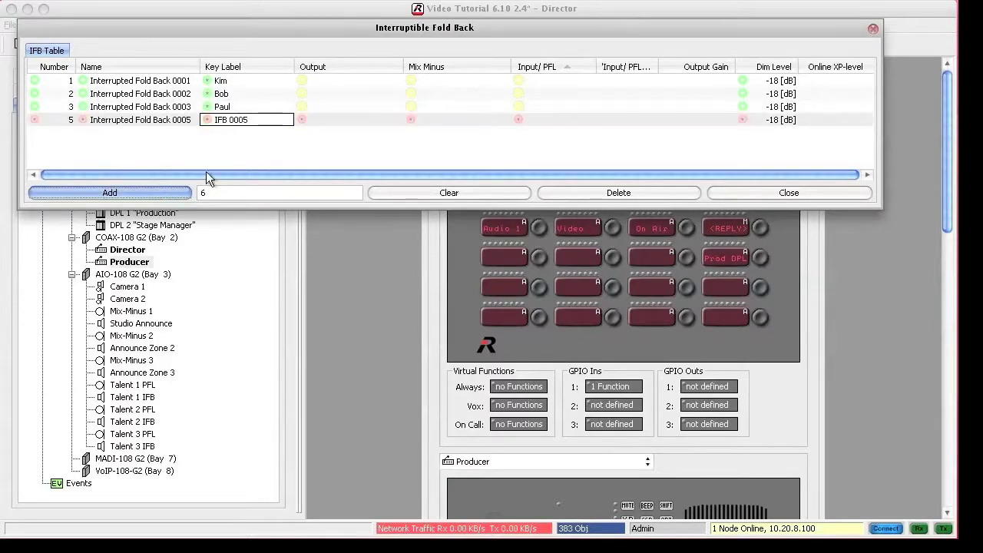
double_click(226, 120)
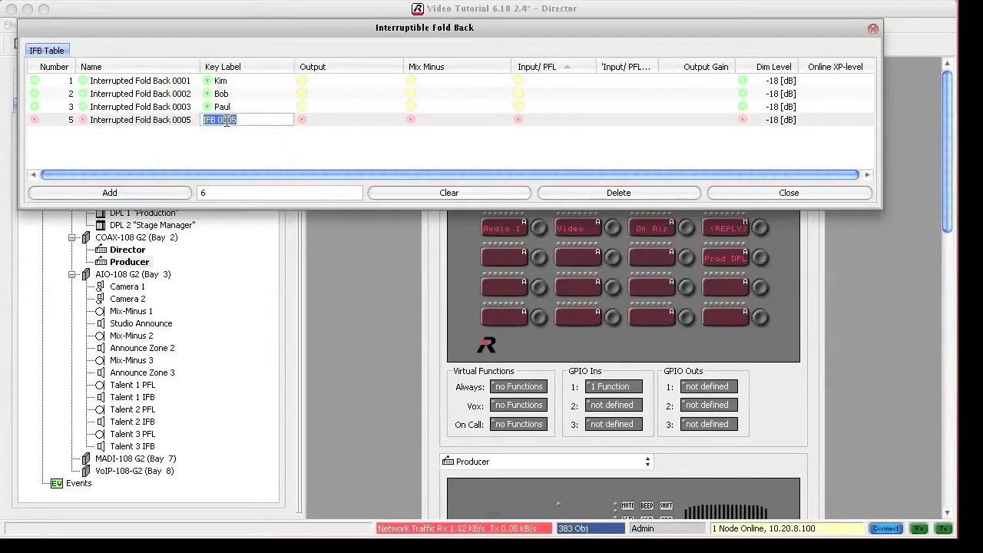
text(Tom)
Confirm the Tom label, then assign Mix-Minus 1 and Talent 1–3 PFL inputs to the IFBs.
key(Return)
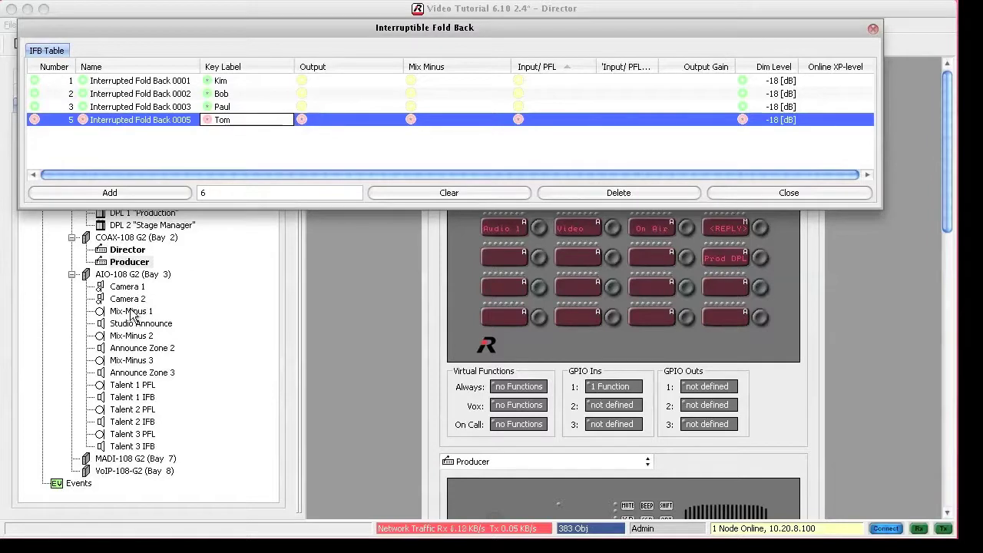
drag(135, 311, 431, 113)
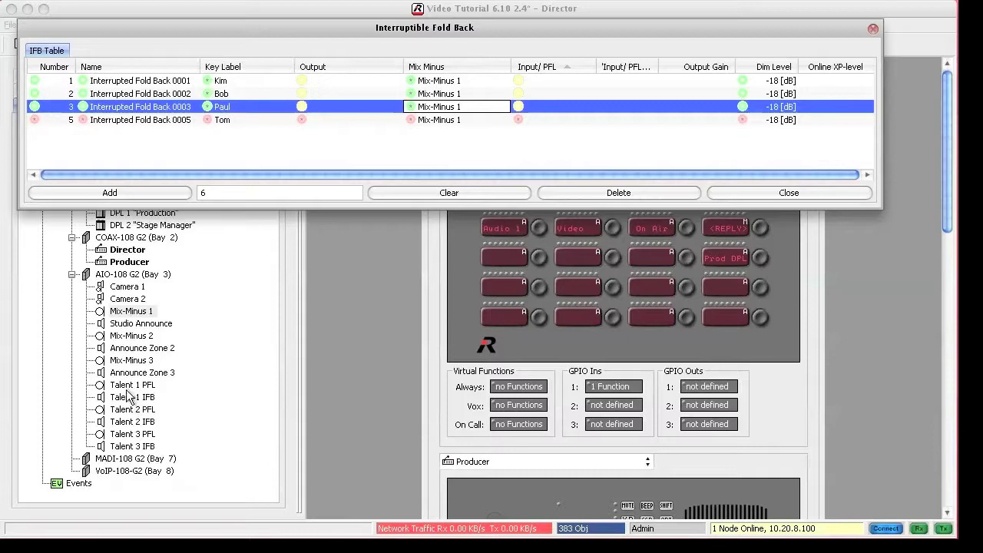
drag(127, 385, 536, 80)
drag(132, 409, 544, 98)
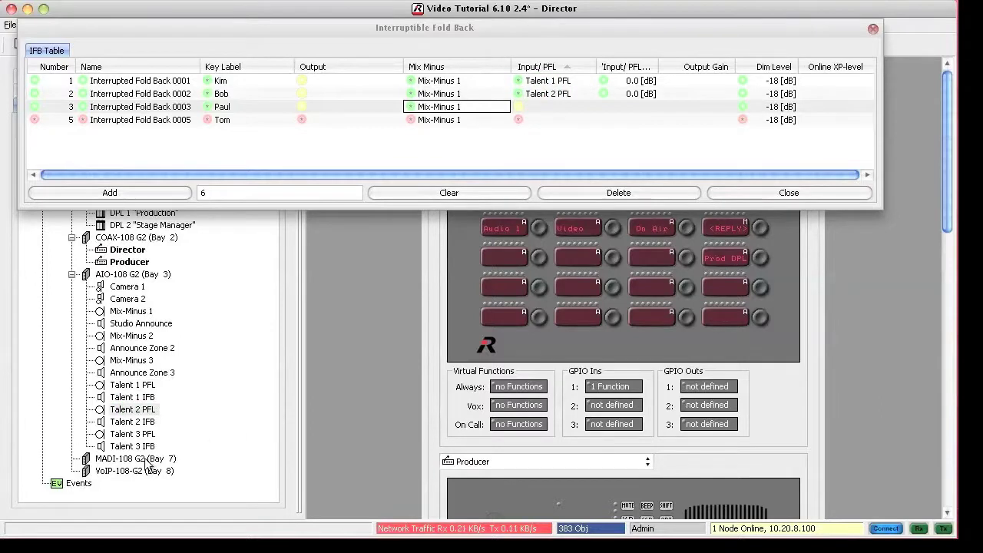
drag(130, 434, 537, 107)
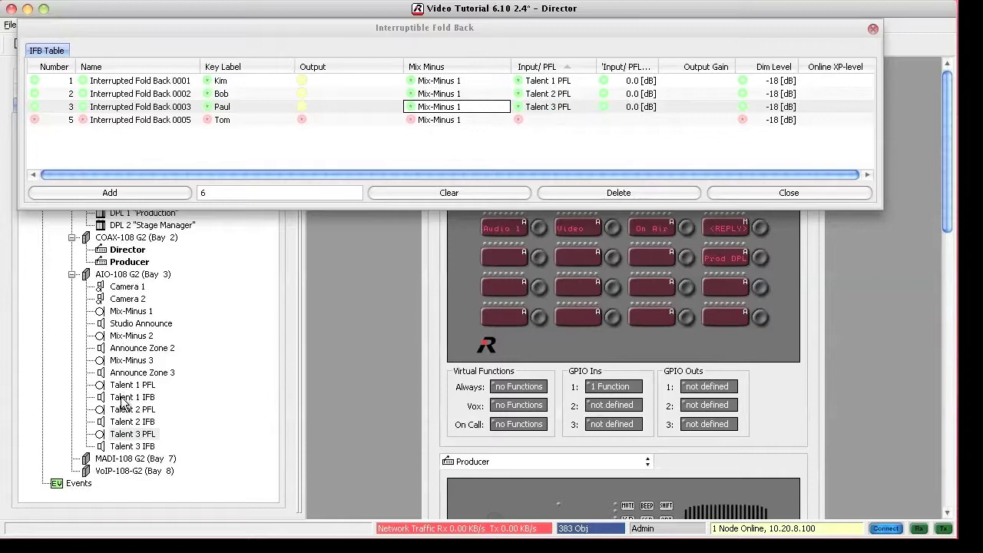
Route Kim, Bob and Paul to Talent 1–3 IFB outputs and put Kim on a panel key.
drag(127, 397, 330, 81)
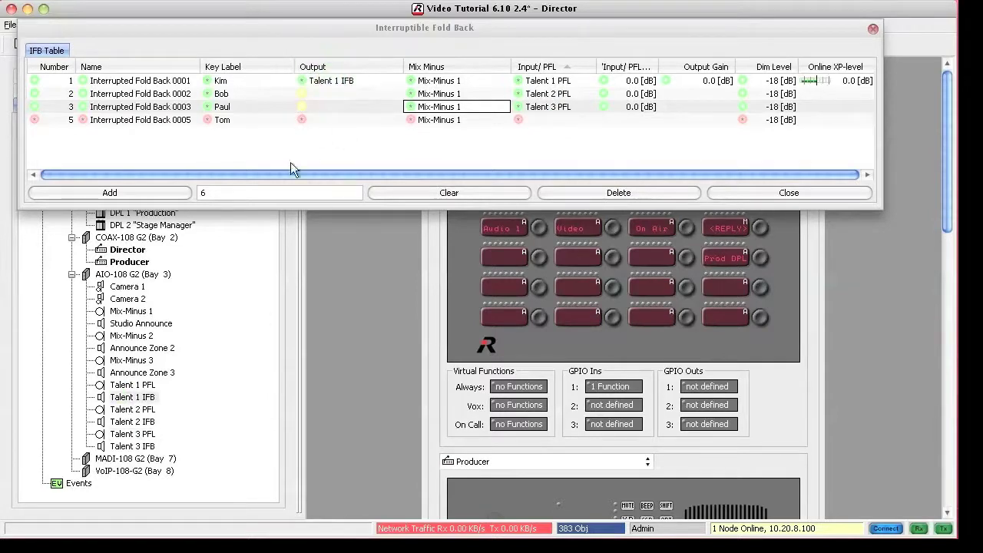
drag(123, 422, 345, 93)
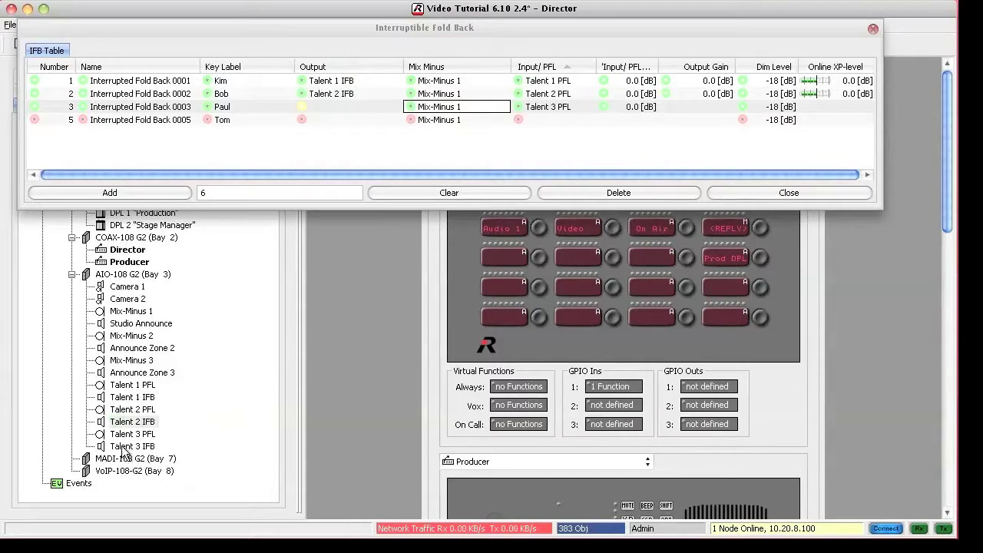
drag(123, 451, 338, 107)
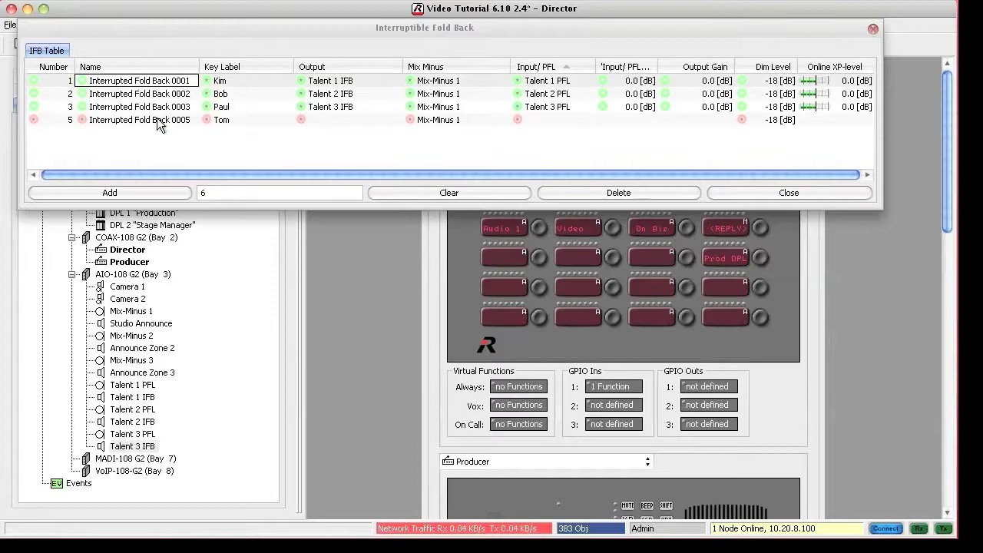
drag(82, 82, 508, 319)
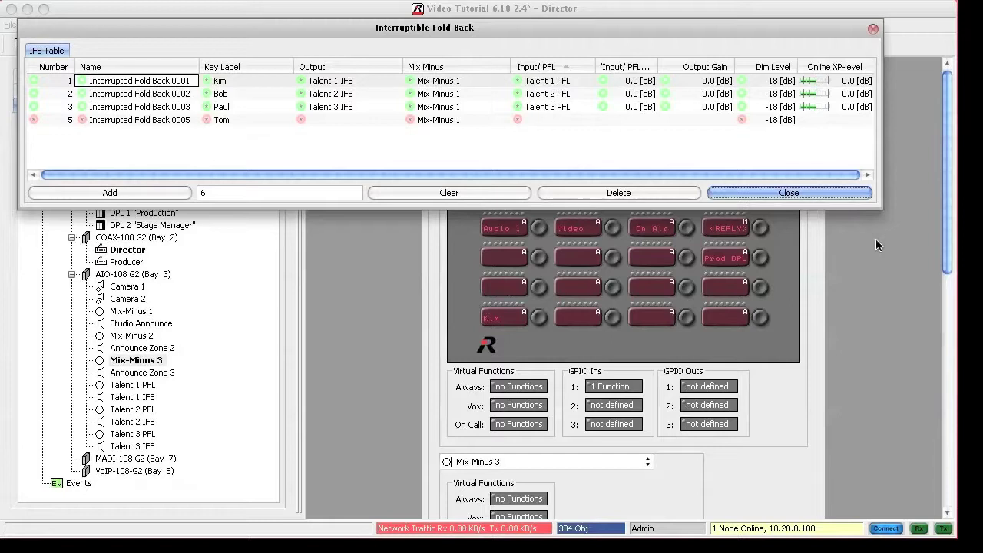
Close the IFB table and make the empty bottom-row key call Interrupted Fold Back 0002.
click(822, 192)
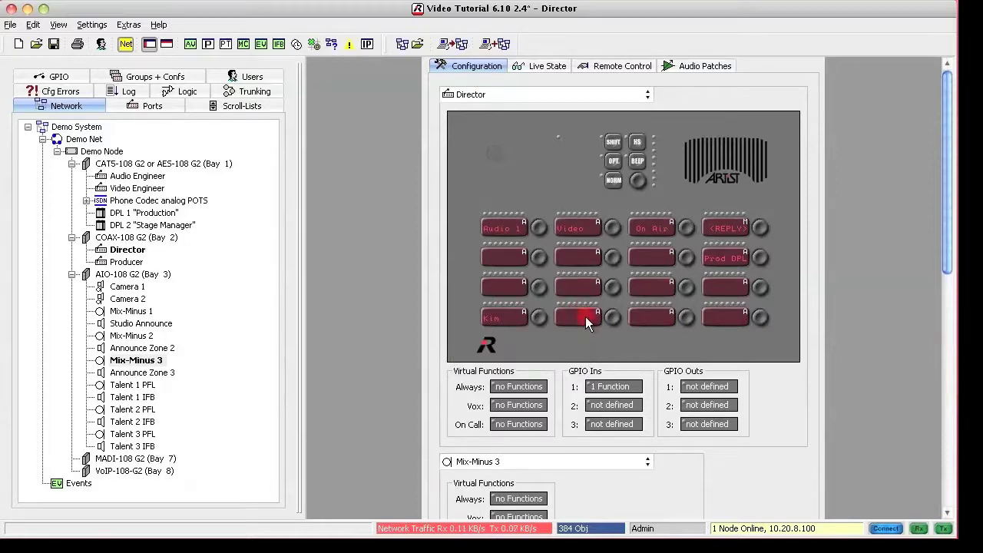
right_click(586, 316)
mouse_move(617, 328)
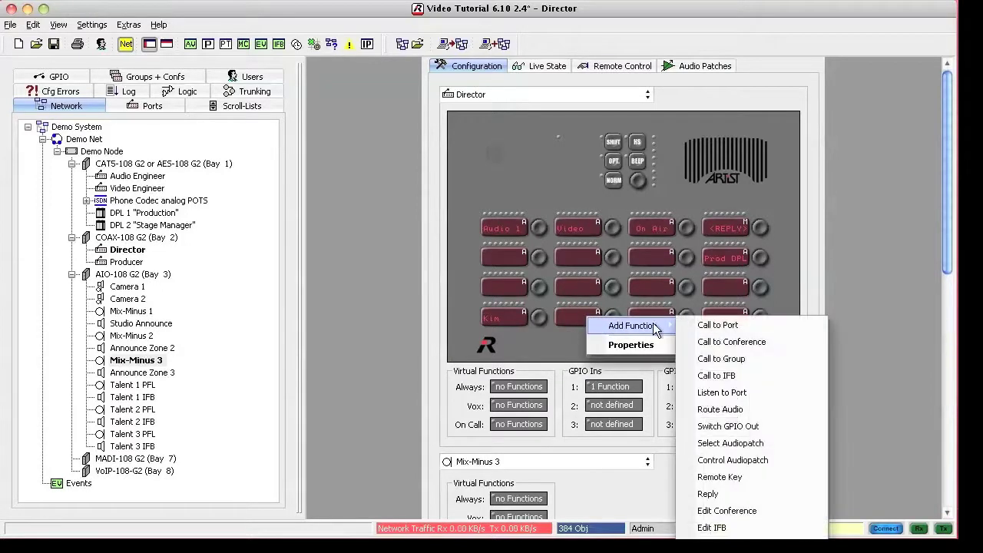
click(718, 375)
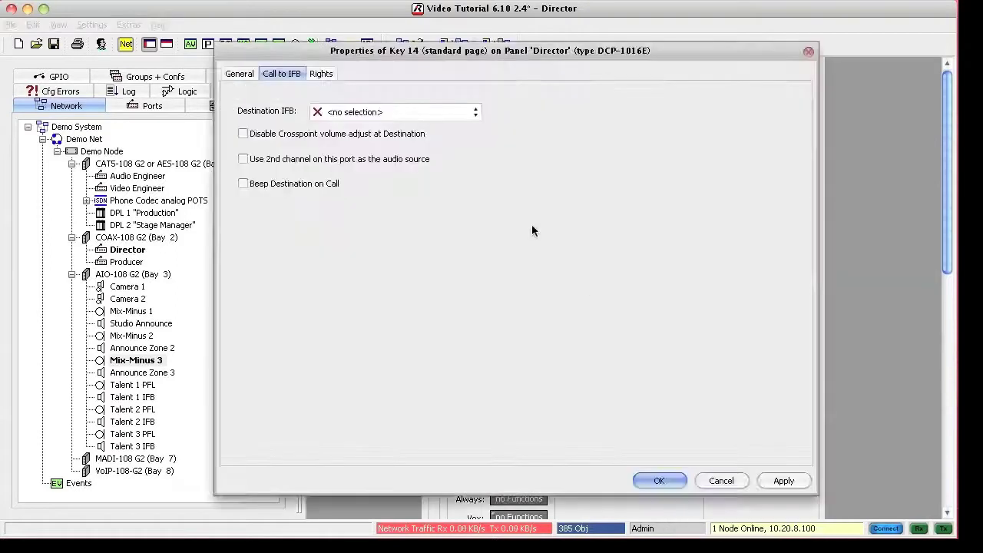
click(476, 111)
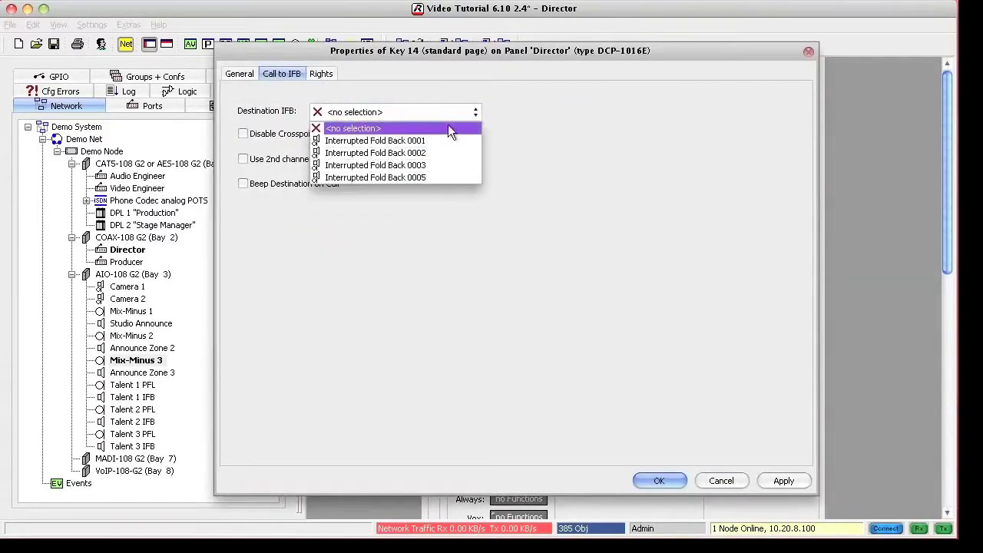
click(410, 154)
click(667, 478)
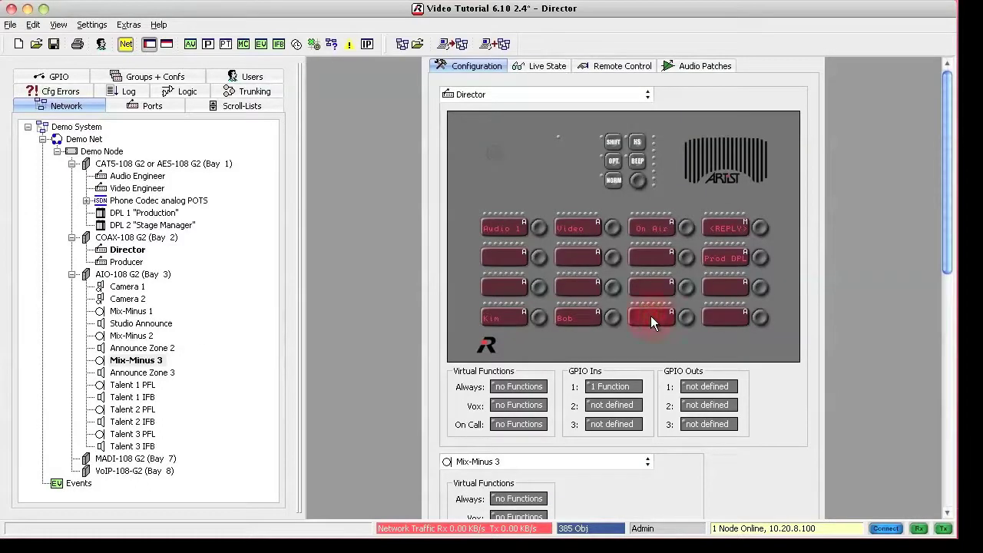
Make the empty key beside Bob call Interrupted Fold Back 0003.
right_click(650, 316)
mouse_move(695, 325)
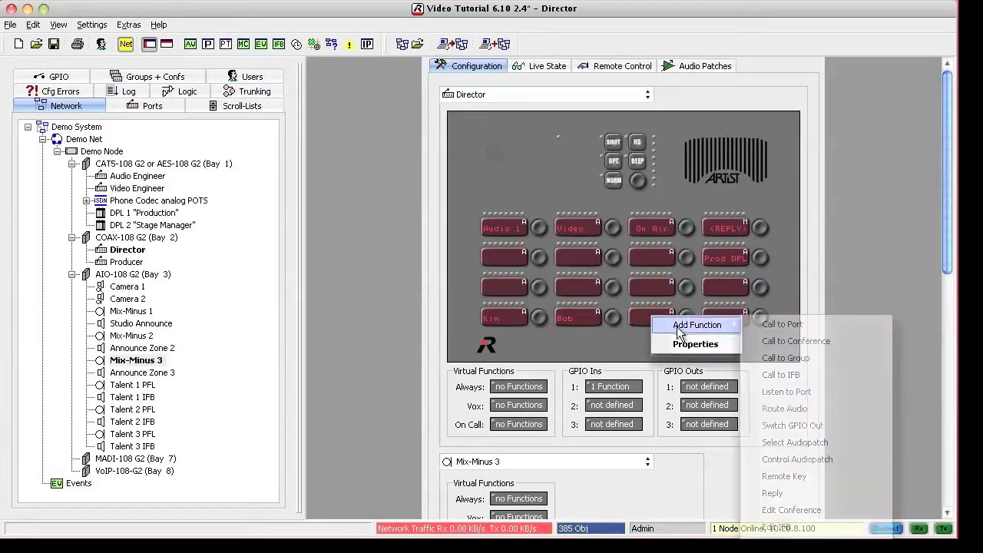
click(775, 376)
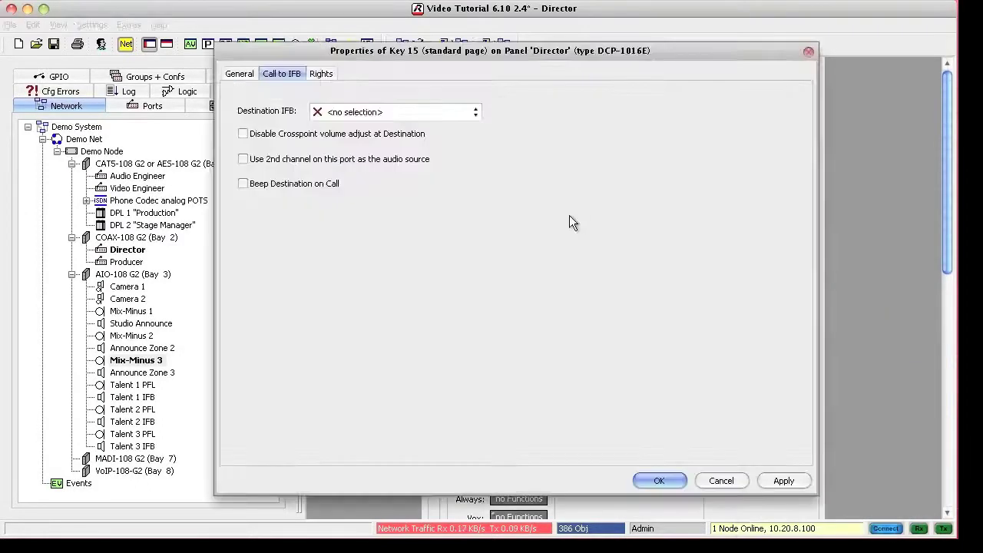
click(474, 114)
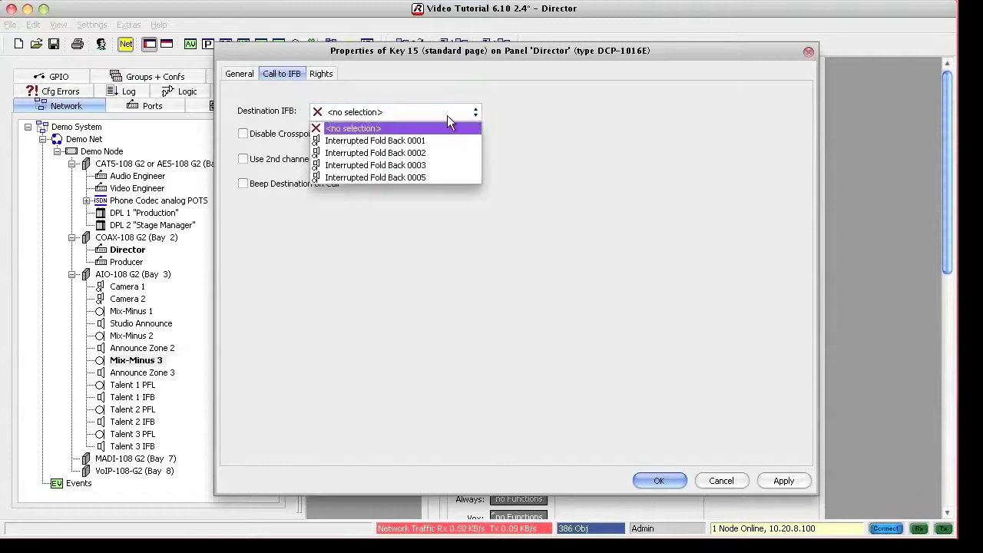
click(405, 166)
click(656, 479)
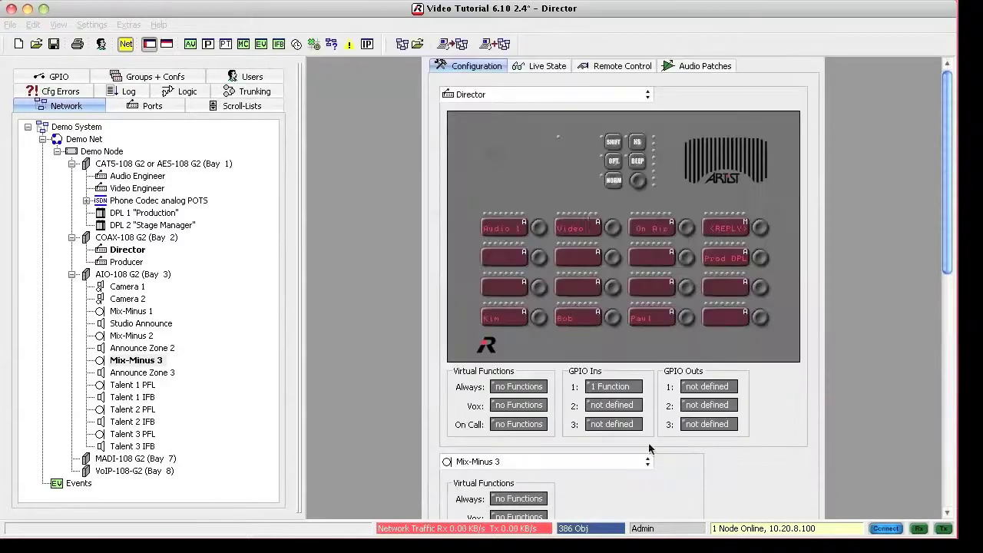
Save the panel to Artist, then toggle the Bob and Paul talk keys on and off in Remote Control.
click(451, 43)
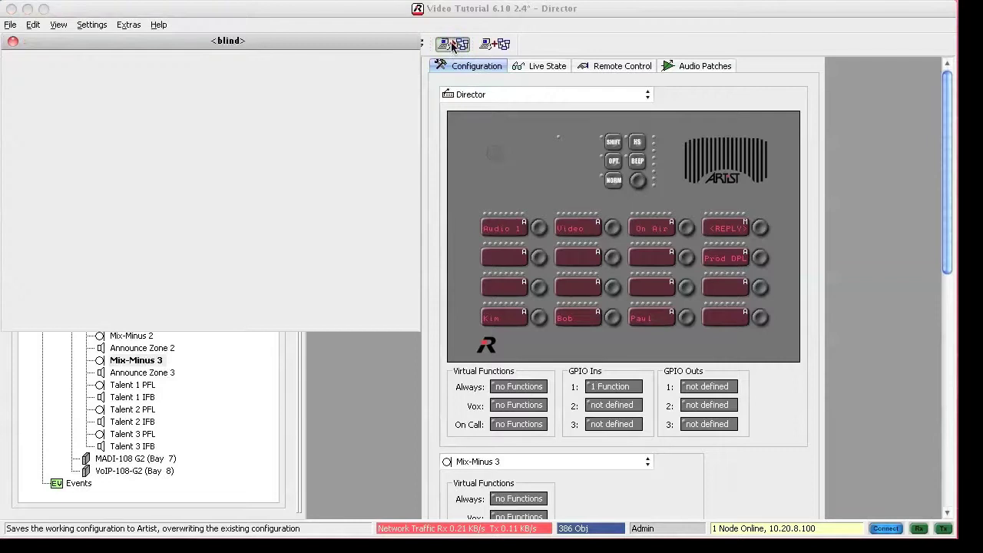
click(626, 67)
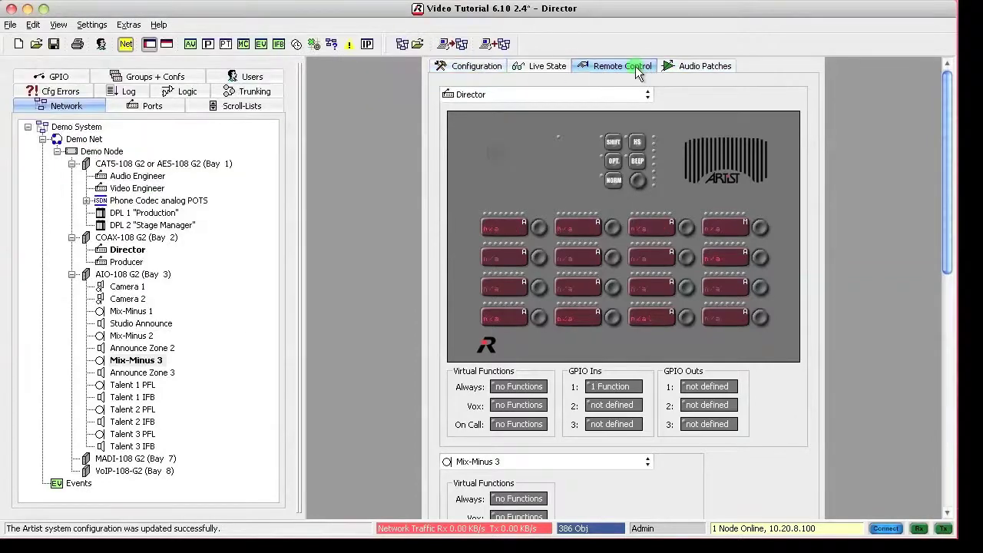
click(612, 317)
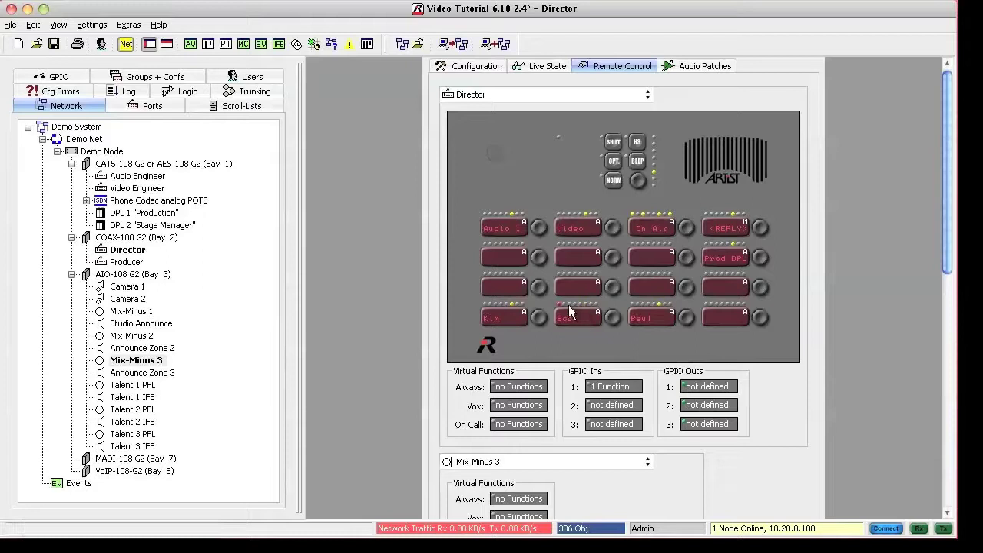
click(612, 317)
click(645, 317)
click(645, 317)
Back in Configuration, assign Mix-Minus 1–3 to third-row keys as Program1–3.
click(471, 66)
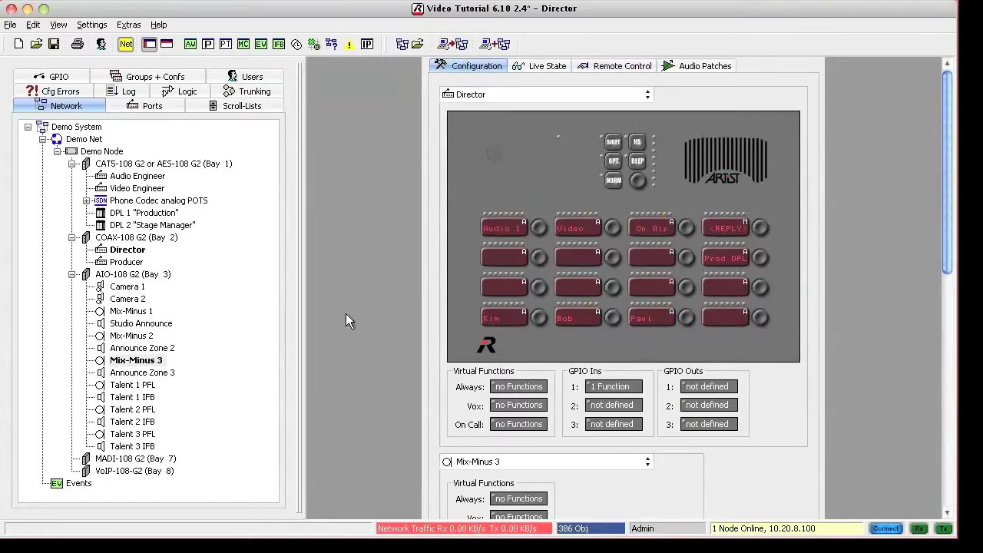
mouse_move(136, 311)
mouse_down()
mouse_move(344, 317)
mouse_move(499, 286)
mouse_up()
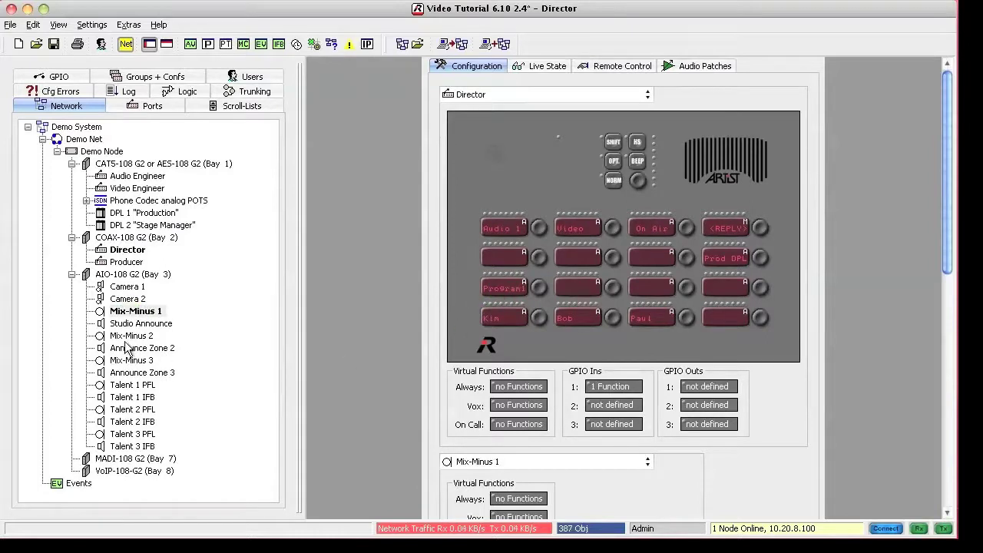
drag(123, 338, 571, 284)
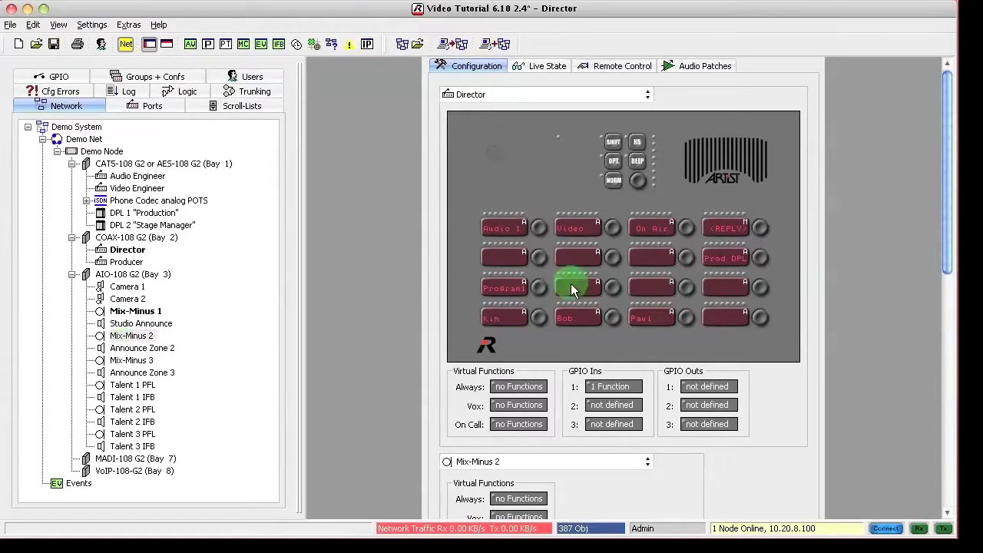
mouse_move(127, 360)
mouse_down()
mouse_move(547, 319)
mouse_move(642, 291)
mouse_up()
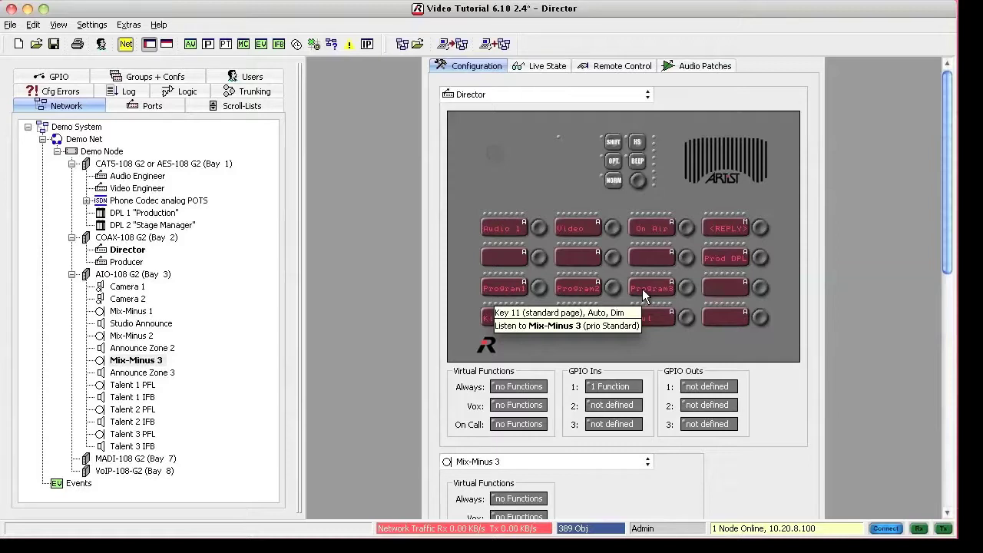
Make the last bottom-row key an Edit IFB key and save the configuration to Artist.
right_click(732, 319)
mouse_move(764, 334)
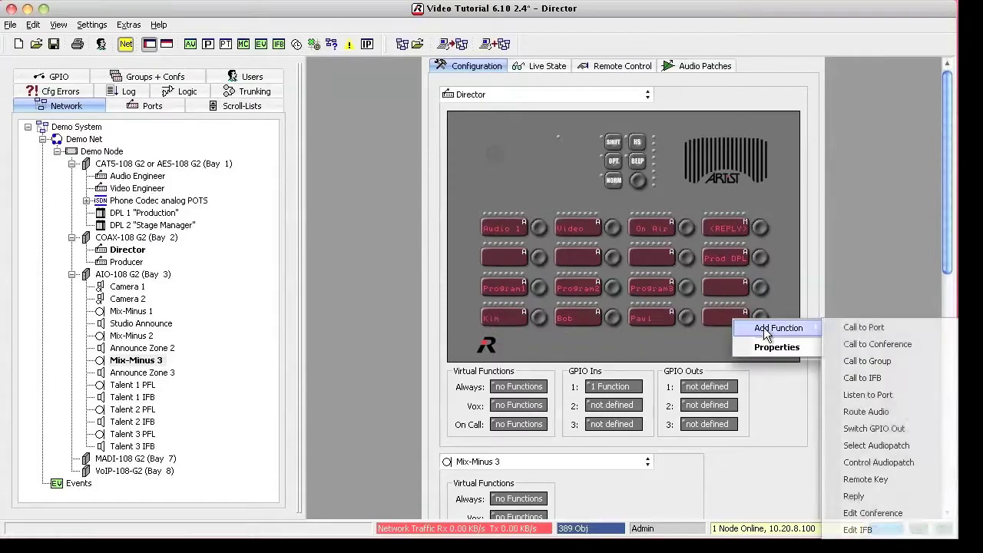
click(861, 528)
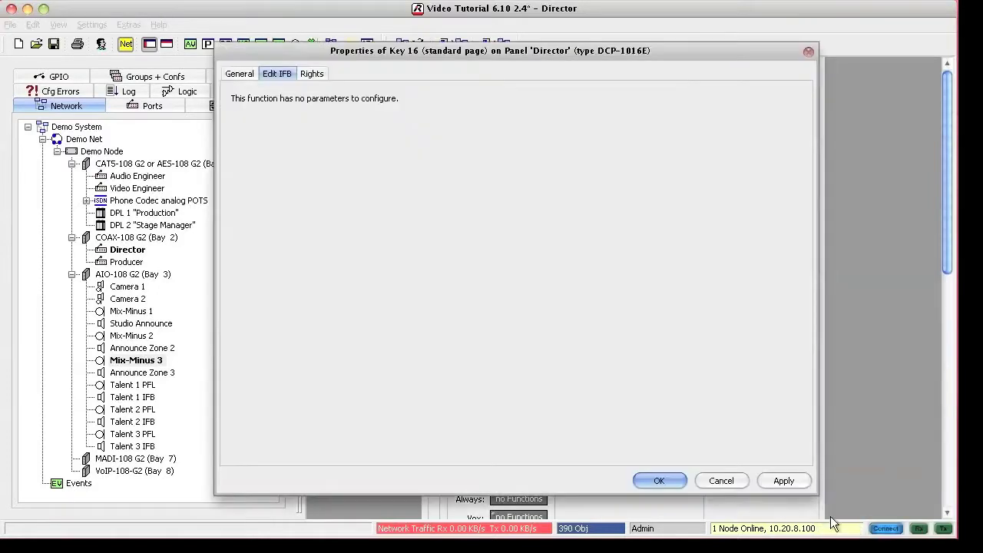
click(653, 481)
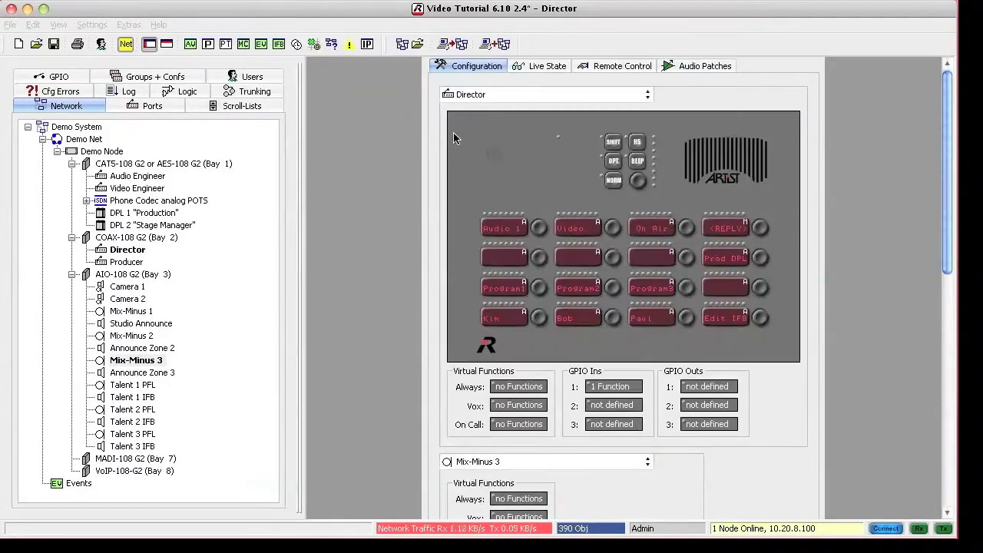
click(451, 44)
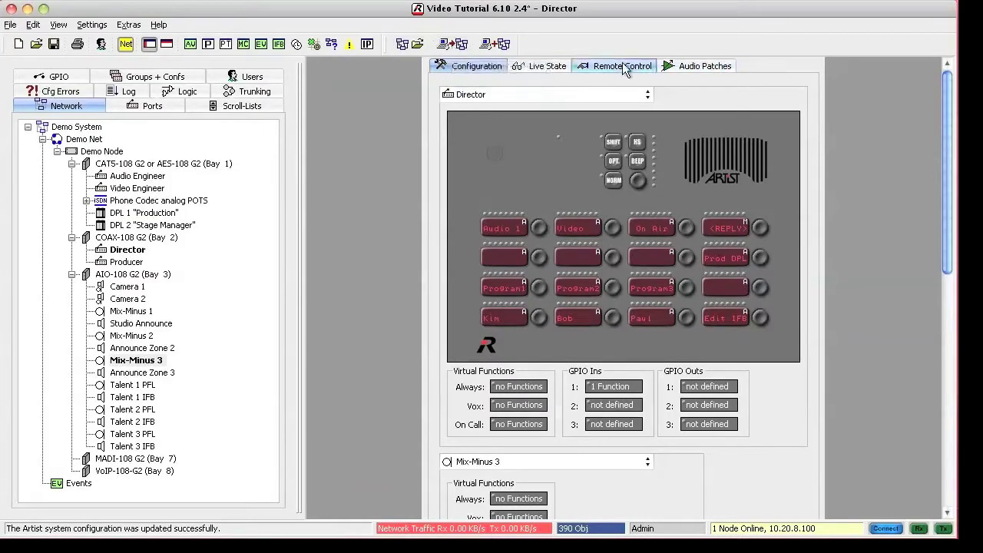
Use Edit IFB to select Kim's IFB, add Program1 to it, then toggle edit mode and Kim again.
click(718, 320)
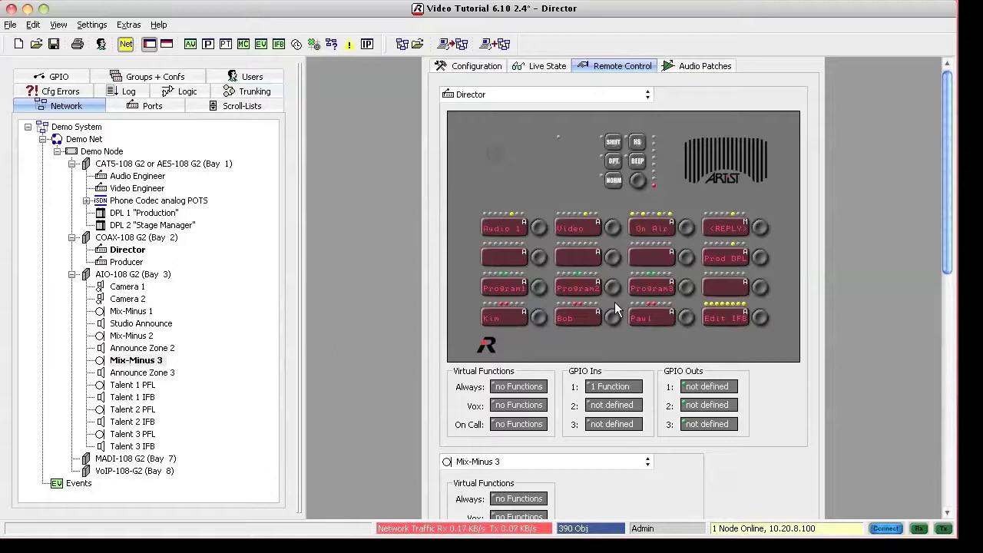
click(510, 316)
click(722, 321)
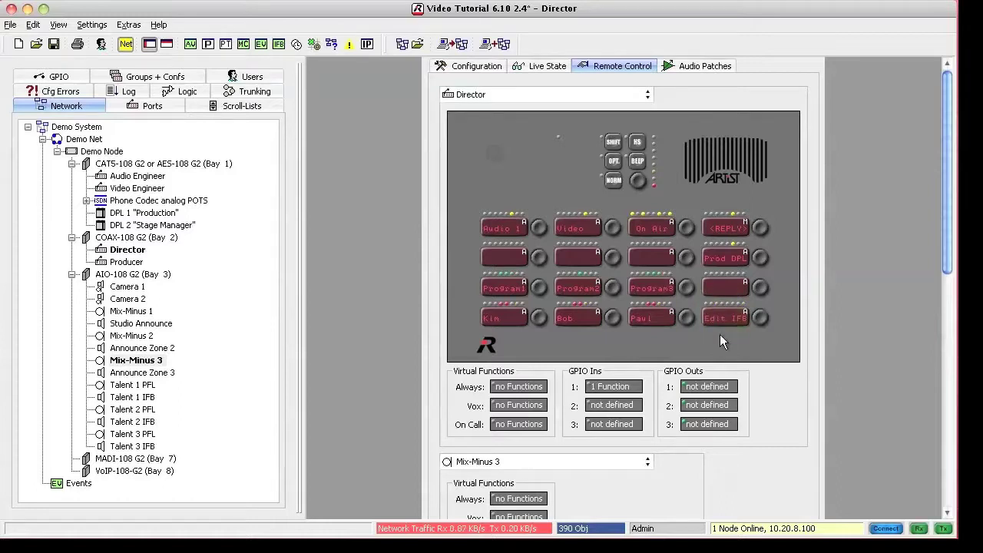
click(511, 287)
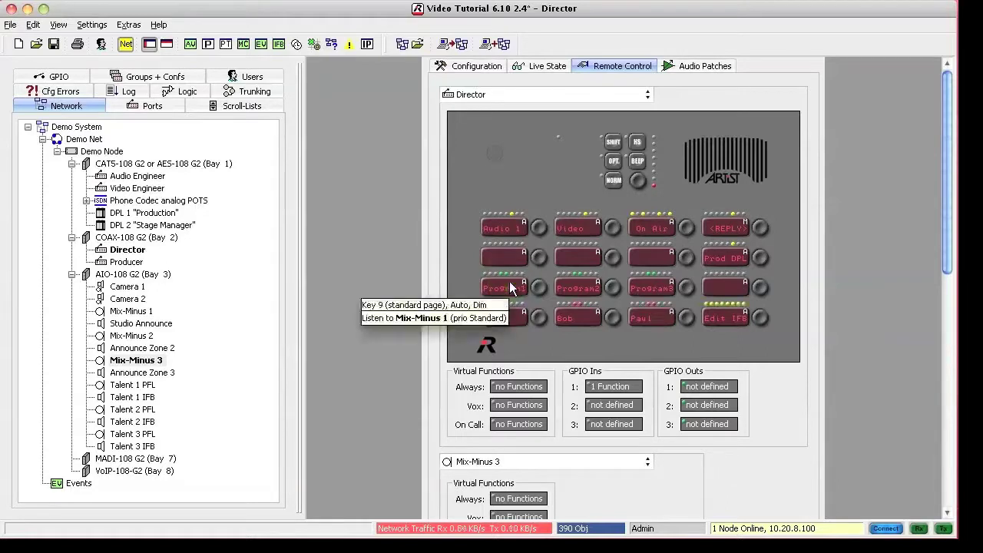
click(726, 317)
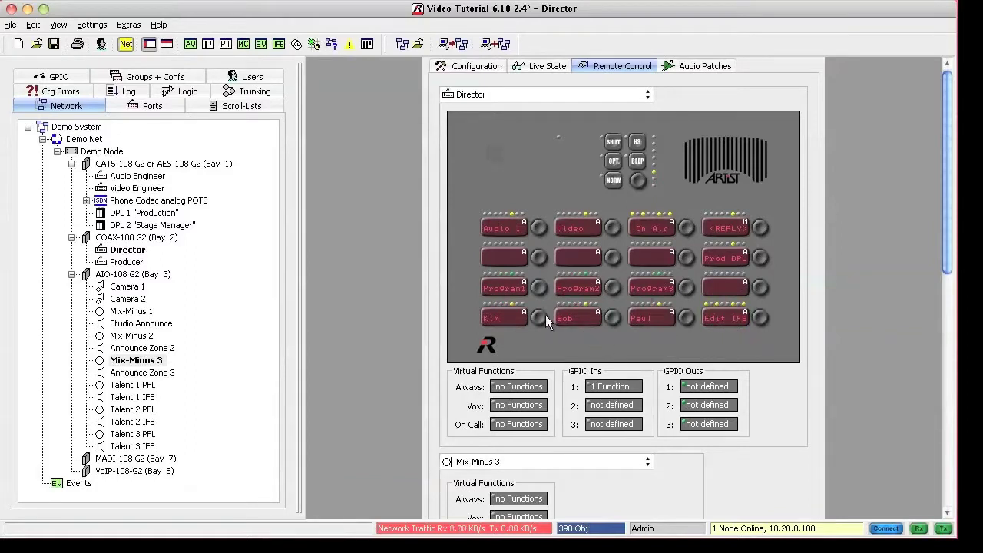
click(515, 315)
Place the Producer panel below the Director panel and use its Edit IFB key on Kim.
drag(123, 265, 496, 460)
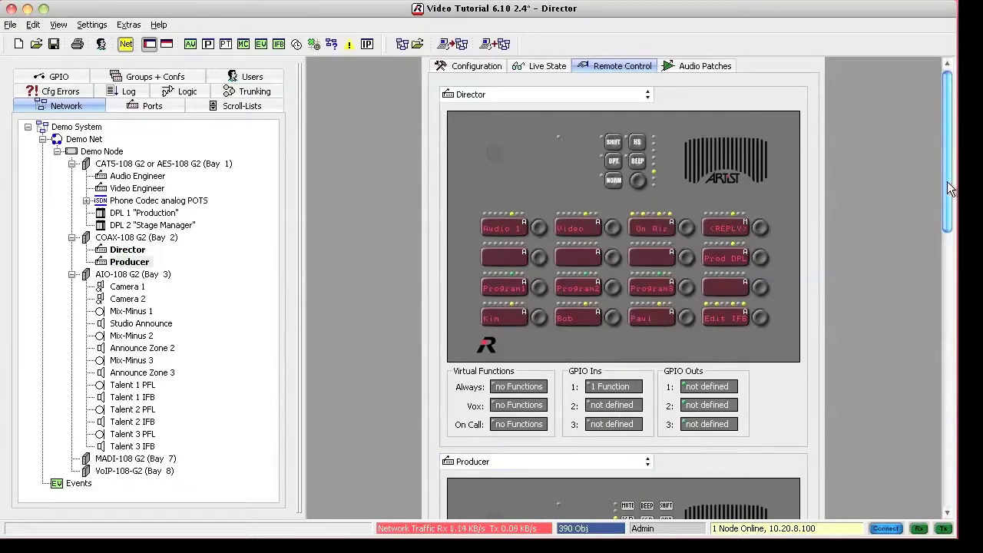
drag(950, 190, 947, 330)
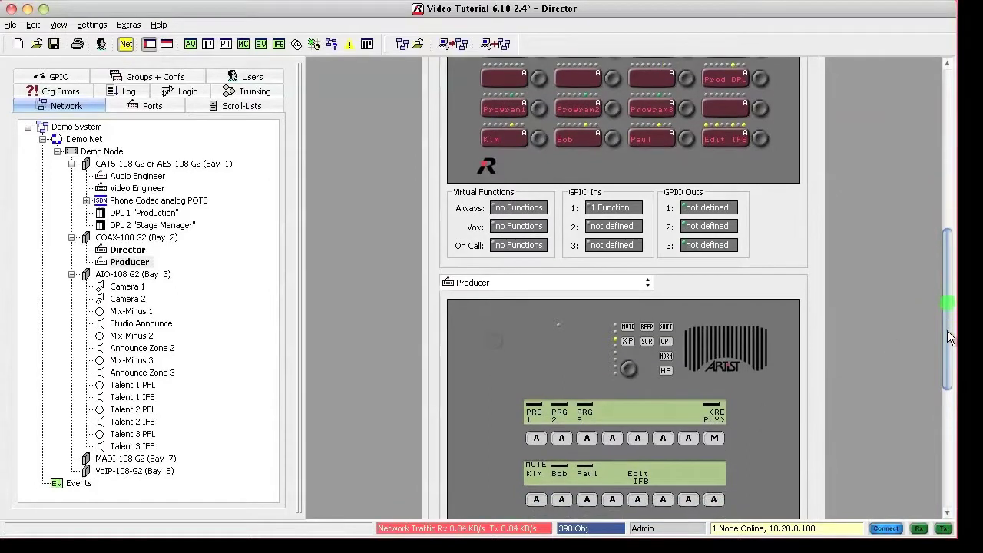
click(633, 500)
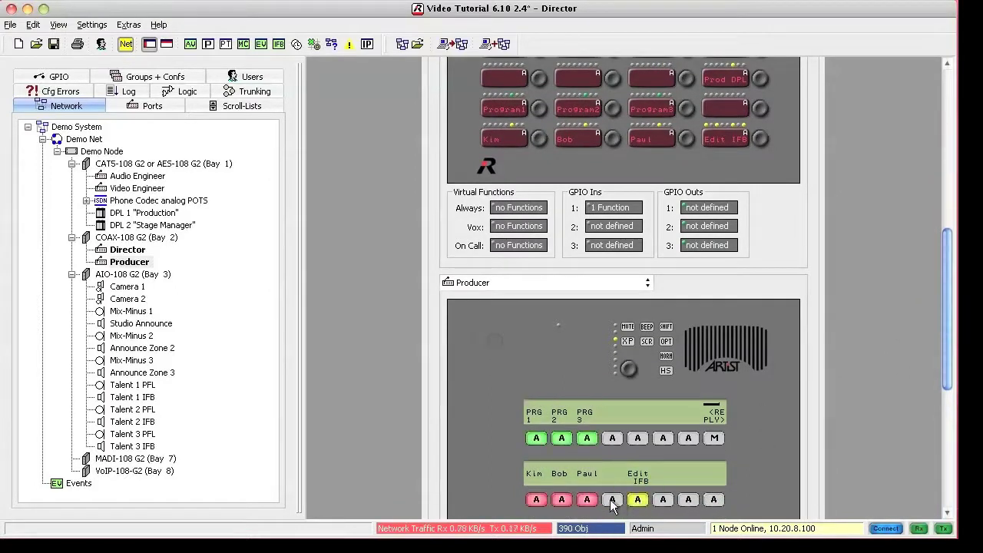
click(537, 500)
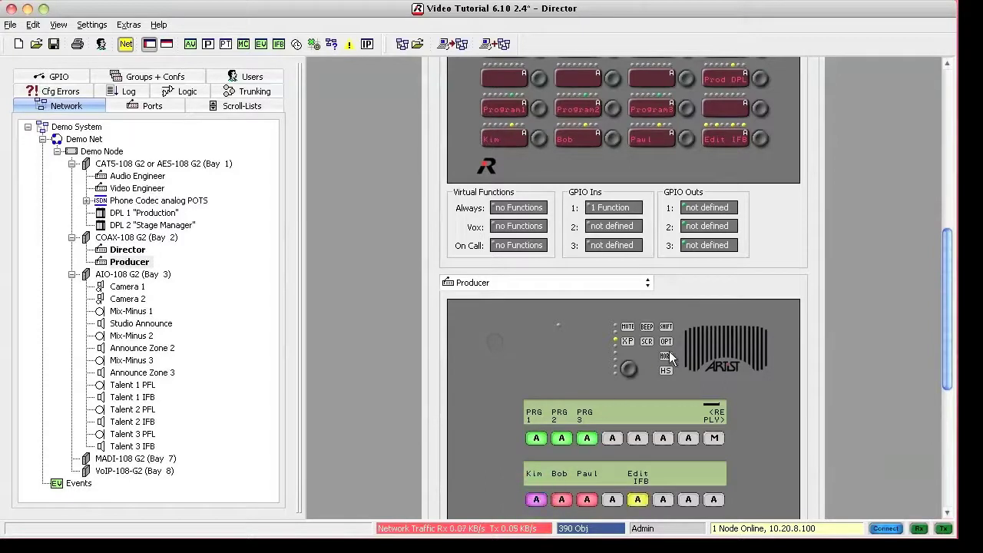